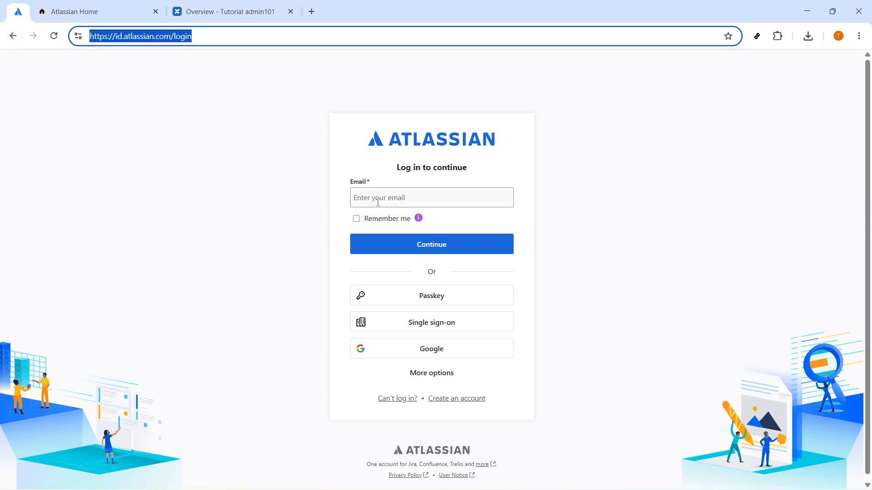
Go from Atlassian Home to Confluence and open the Governance Hub page.
{"action": "key", "text": "ctrl+Tab"}
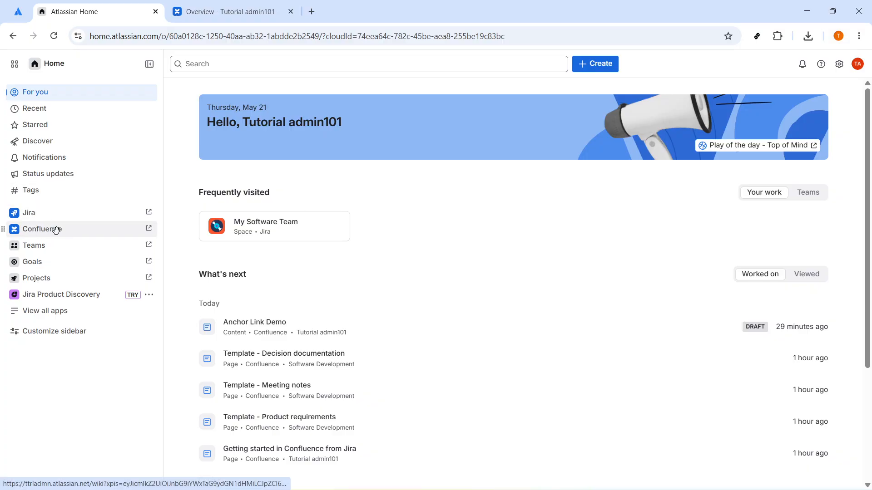
{"action": "left_click", "coordinate": [72, 229]}
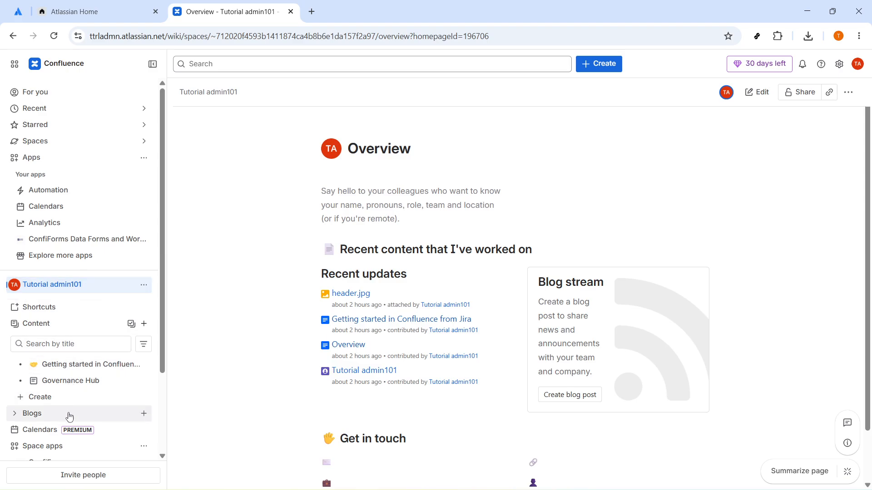
{"action": "left_click", "coordinate": [59, 388]}
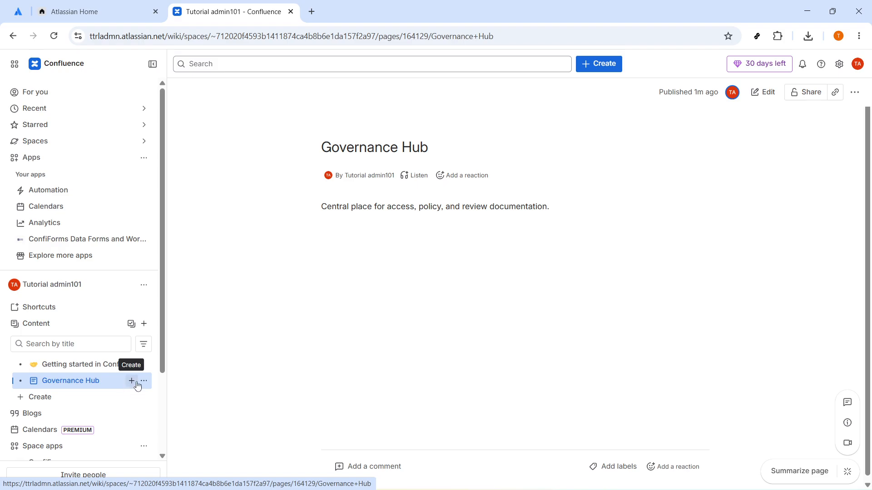
Create a new child page under Governance Hub and title it "Access Review Checklist".
{"action": "left_click", "coordinate": [132, 383]}
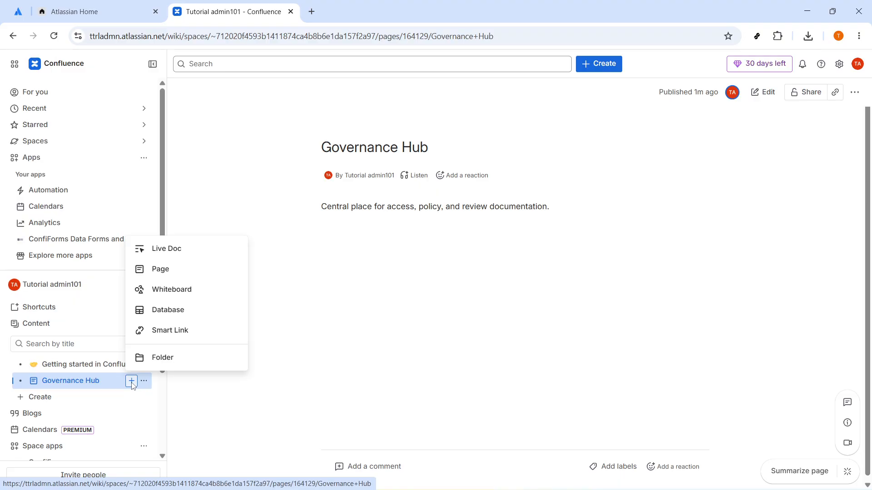
{"action": "left_click", "coordinate": [179, 274]}
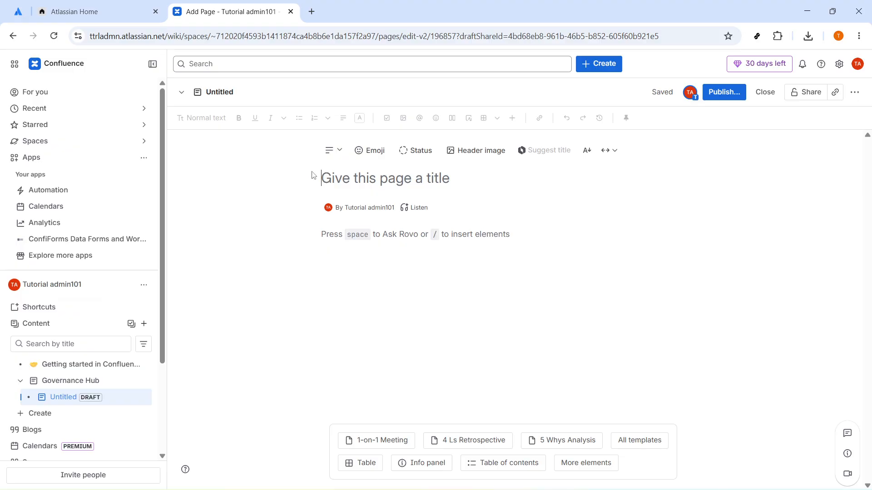
{"action": "left_click", "coordinate": [21, 383]}
{"action": "left_click", "coordinate": [22, 386]}
{"action": "type", "text": "Access Re"}
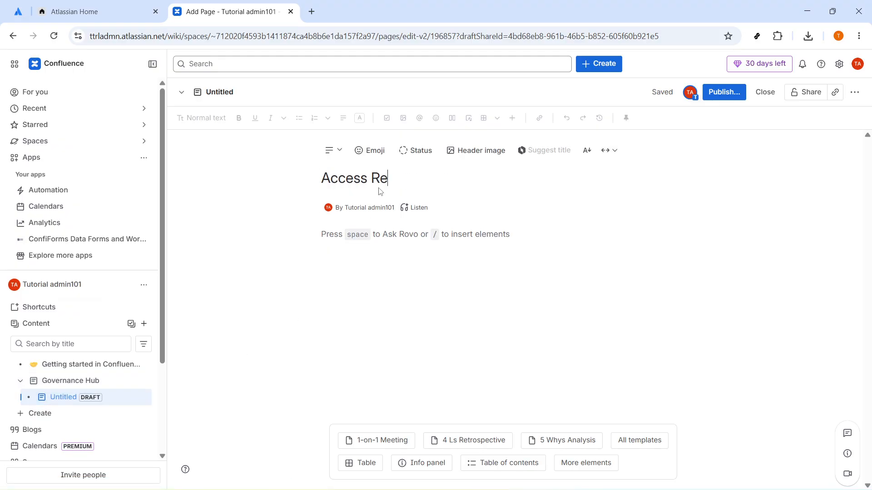
{"action": "type", "text": "view C"}
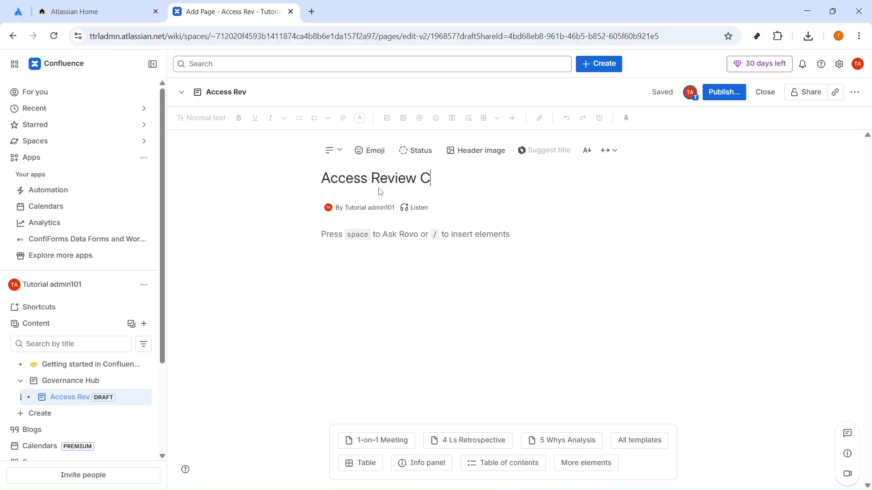
{"action": "type", "text": "hecklist"}
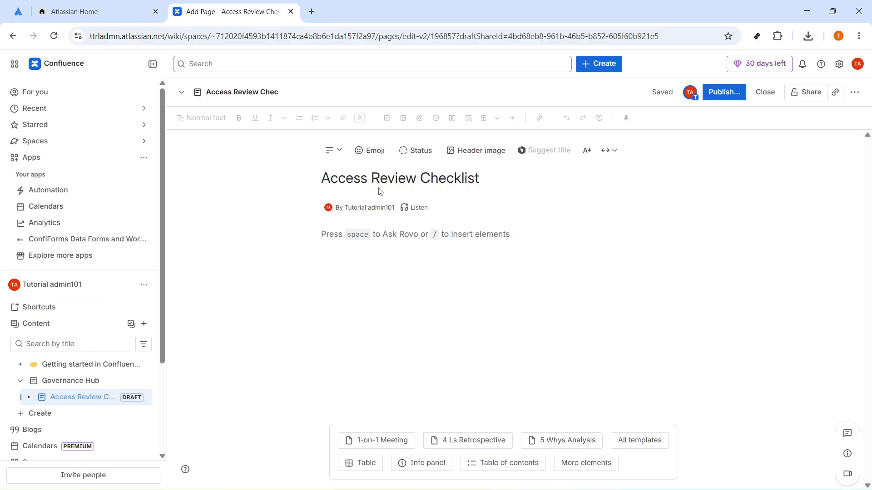
{"action": "key", "text": "ctrl+a"}
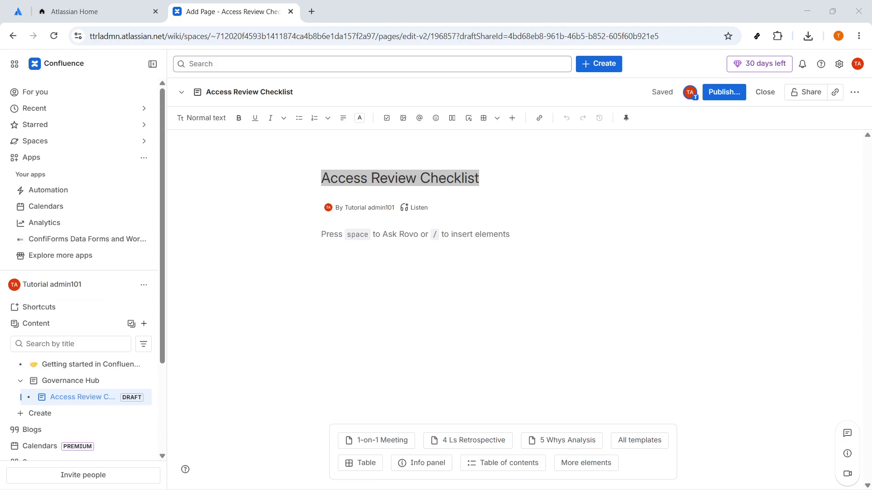
Fill the body with "Use this checklist before granting workspace access:" and three bullets covering manager approval, job-role access level and a temporary-access review date.
{"action": "left_click", "coordinate": [335, 235]}
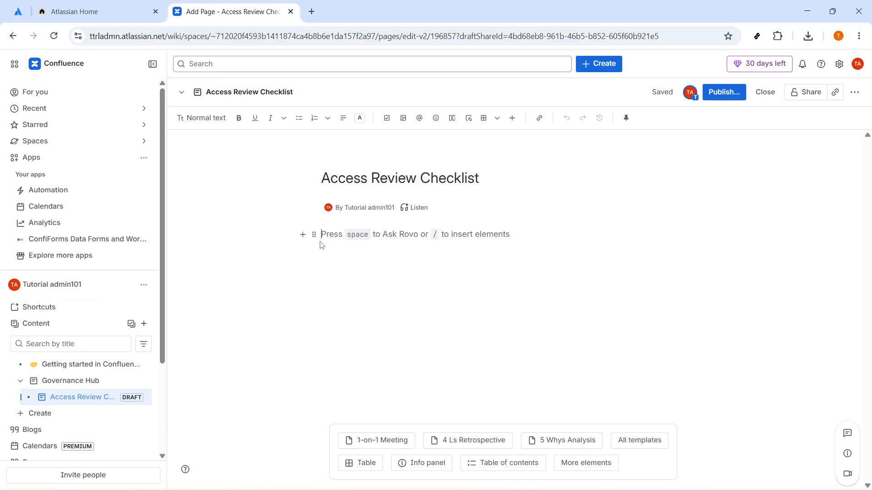
{"action": "type", "text": "Use"}
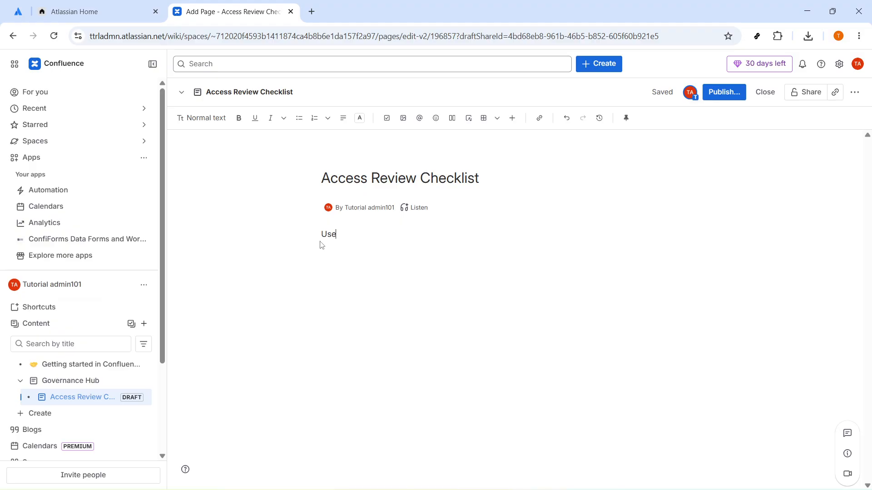
{"action": "key", "text": "ctrl+a"}
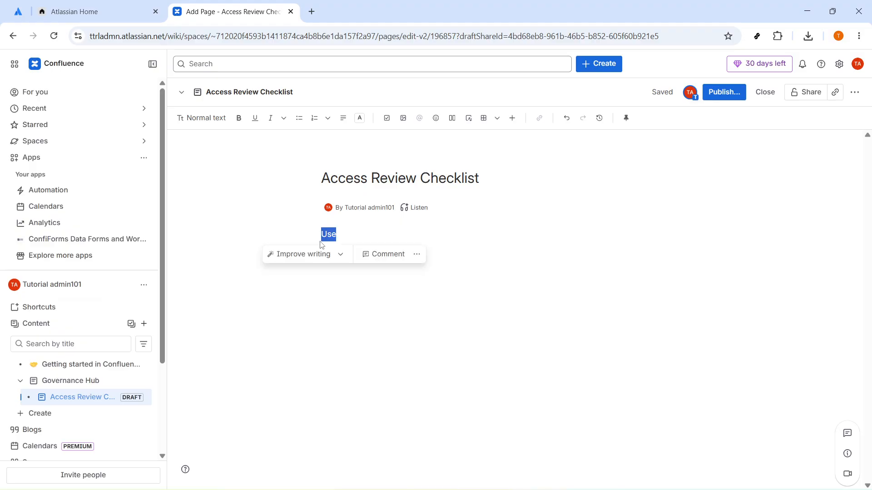
{"action": "type", "text": "Use this checklist before granting workspace access: Confirm the requester has manager approval. Match access level to job role. Set a review date for temporary access."}
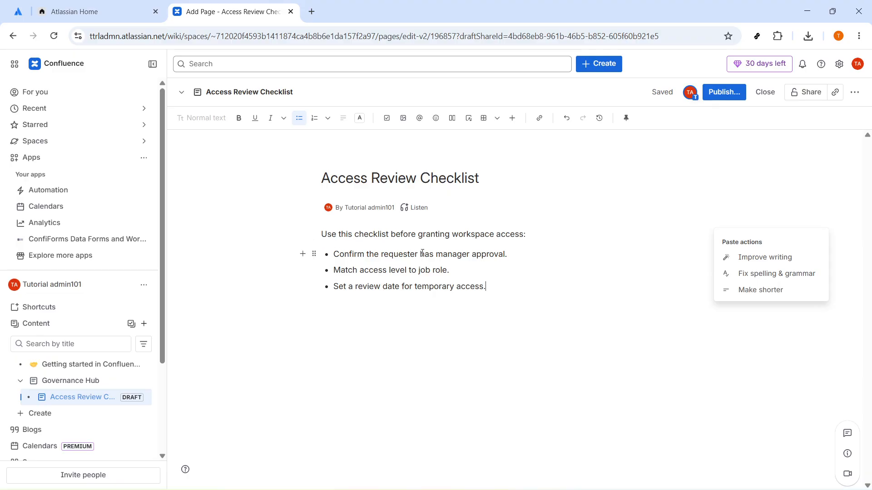
Make the introductory line "Use this checklist before granting workspace access:" bold.
{"action": "triple_click", "coordinate": [560, 241]}
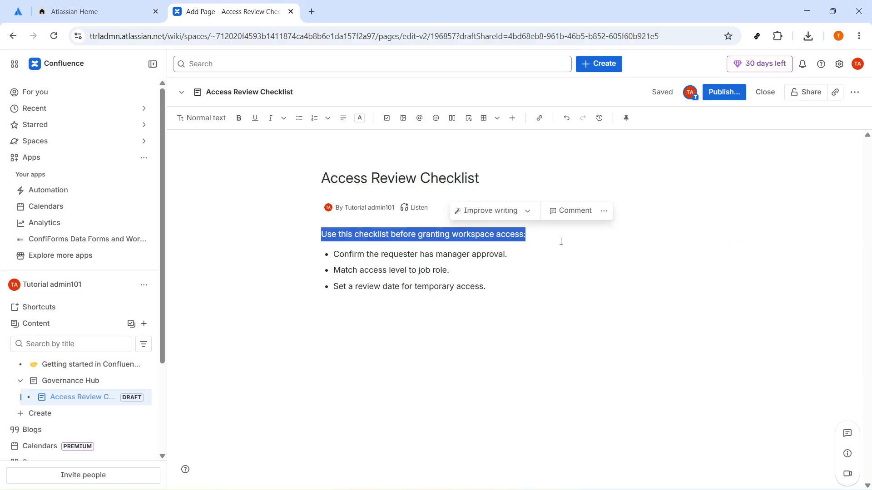
{"action": "key", "text": "ctrl+b"}
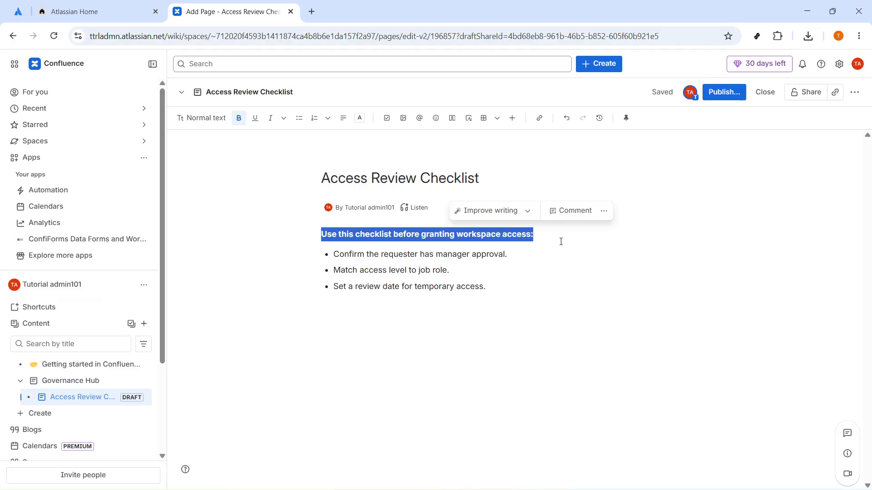
{"action": "left_click", "coordinate": [564, 253]}
Review the draft's title, introductory line and each of the three checklist bullets.
{"action": "triple_click", "coordinate": [493, 177]}
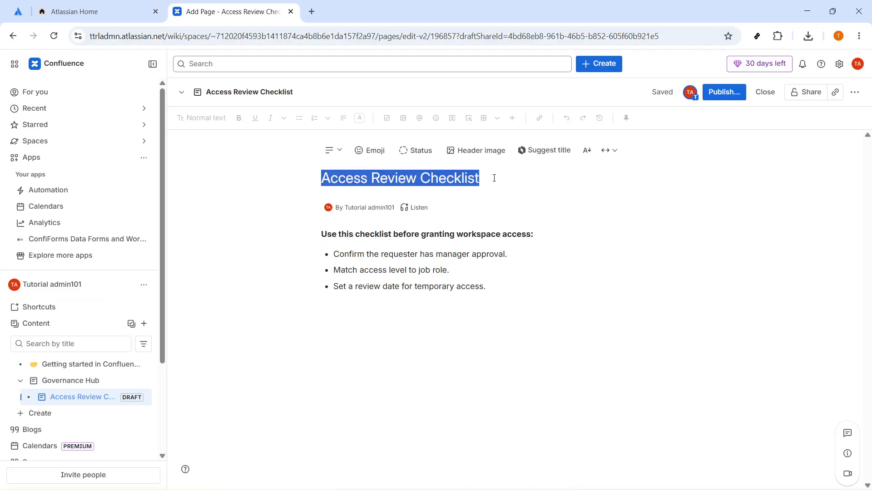
{"action": "left_click", "coordinate": [530, 255]}
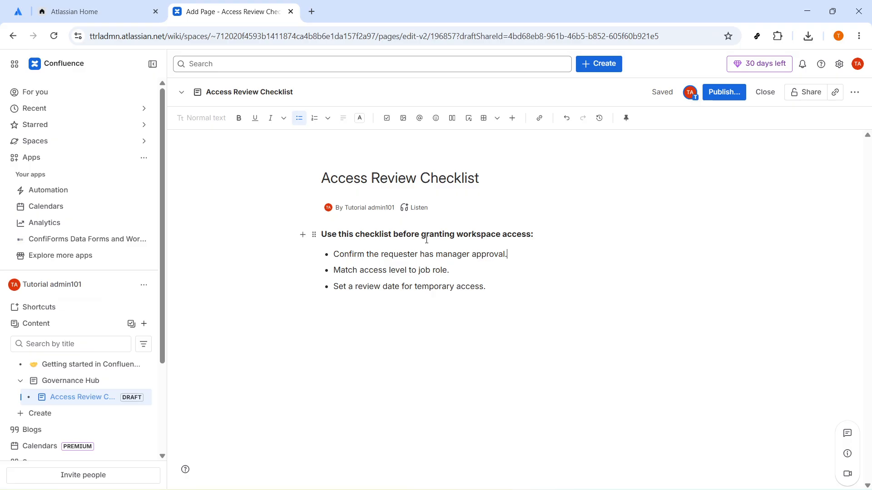
{"action": "triple_click", "coordinate": [530, 255]}
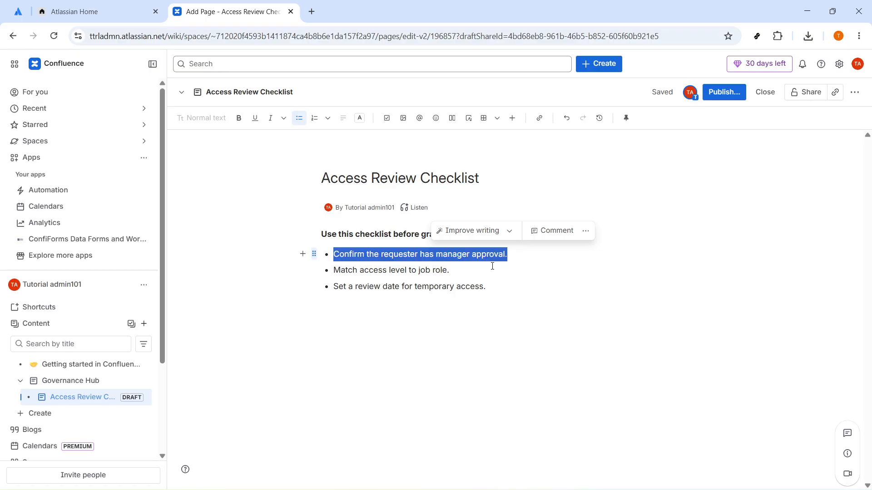
{"action": "triple_click", "coordinate": [492, 267]}
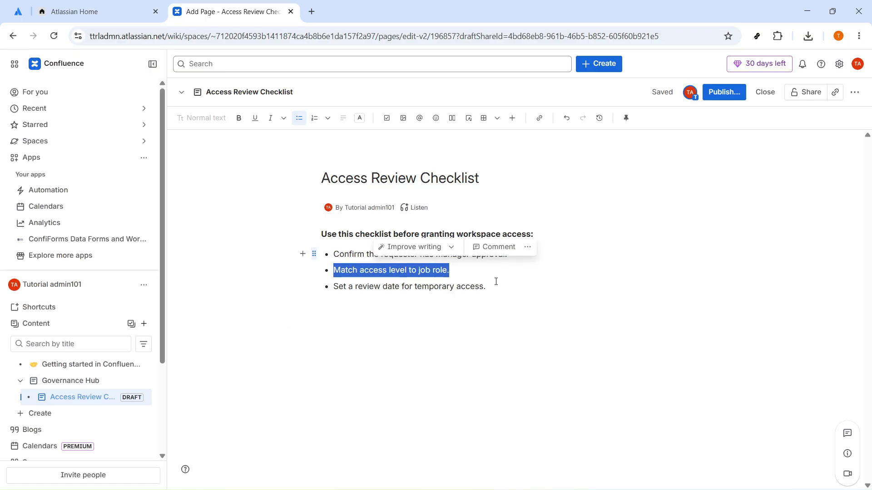
{"action": "triple_click", "coordinate": [500, 286]}
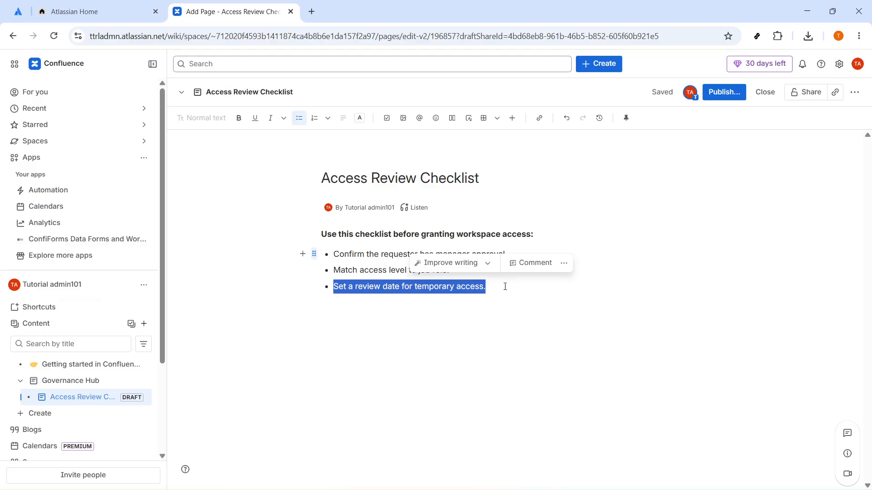
{"action": "left_click", "coordinate": [507, 288]}
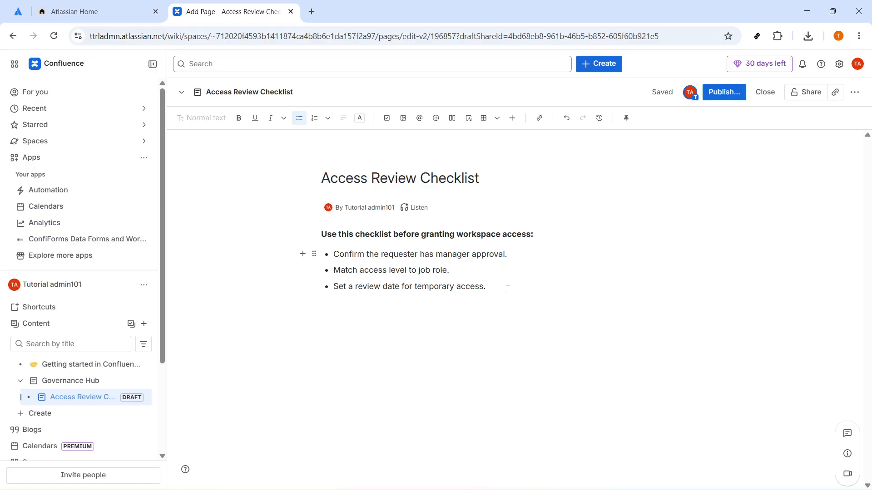
{"action": "left_click_drag", "start_coordinate": [509, 287], "coordinate": [324, 246]}
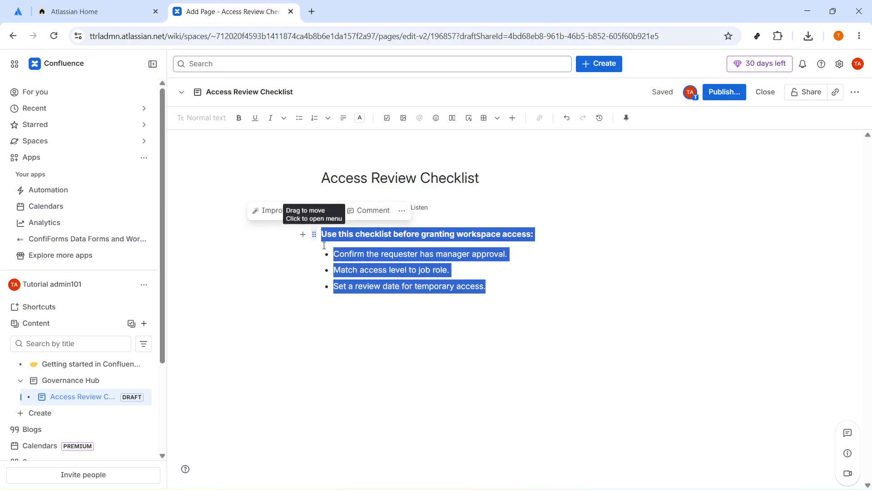
Publish the Access Review Checklist page under Governance Hub with general access left at Open.
{"action": "left_click", "coordinate": [728, 94]}
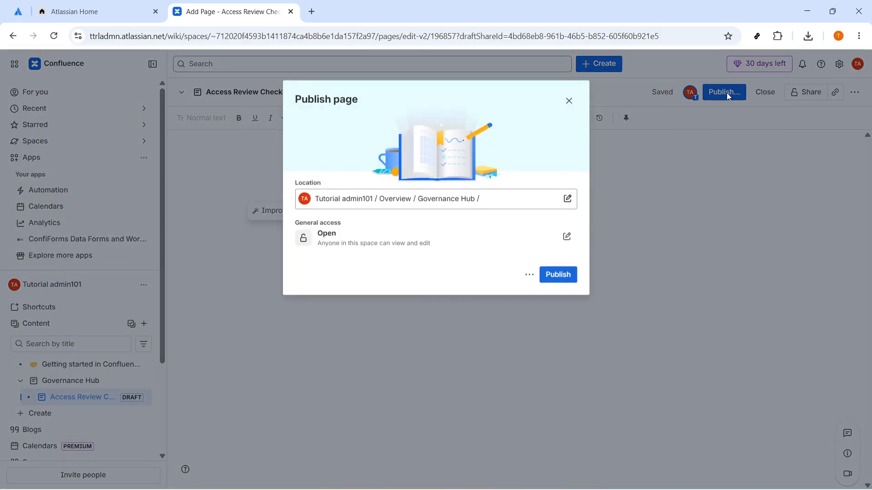
{"action": "left_click", "coordinate": [558, 278]}
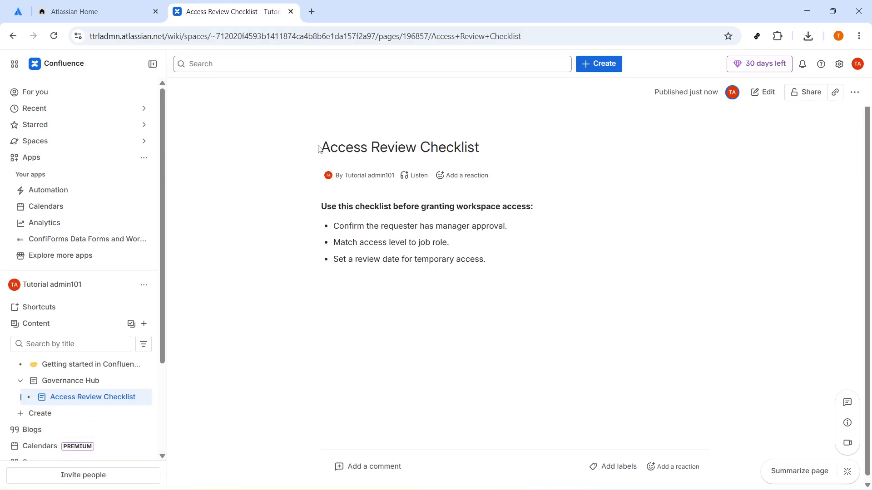
{"action": "mouse_move", "coordinate": [674, 97]}
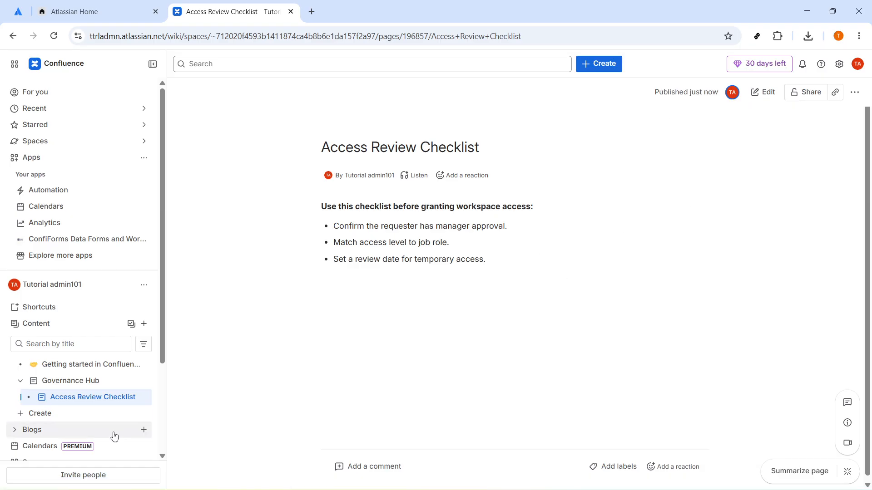
Check the page hierarchy by switching between Governance Hub and its nested Access Review Checklist page.
{"action": "left_click", "coordinate": [21, 381]}
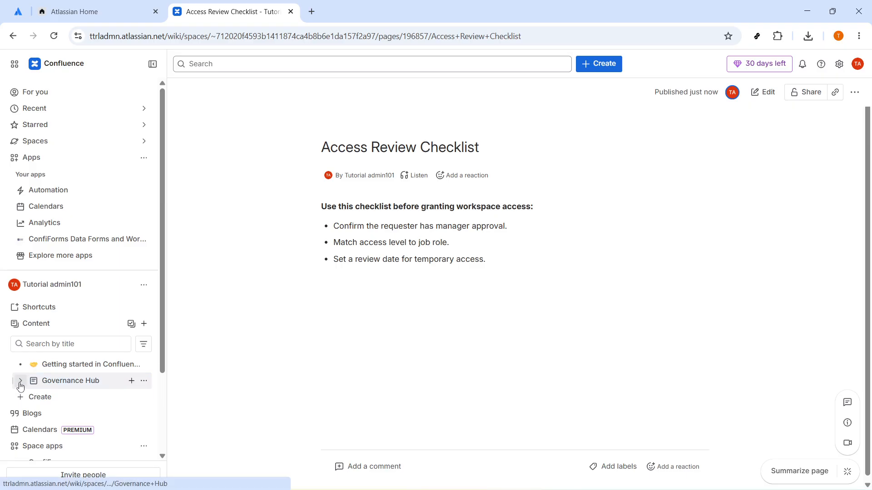
{"action": "mouse_move", "coordinate": [19, 384]}
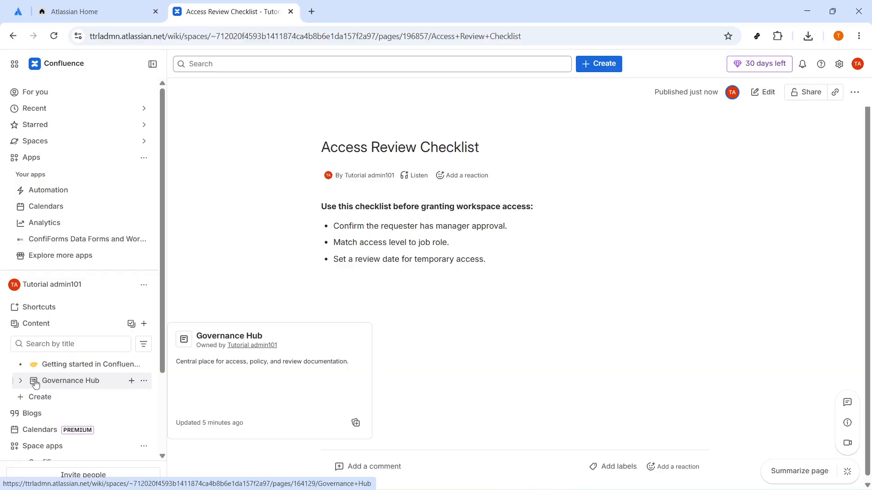
{"action": "left_click", "coordinate": [36, 384]}
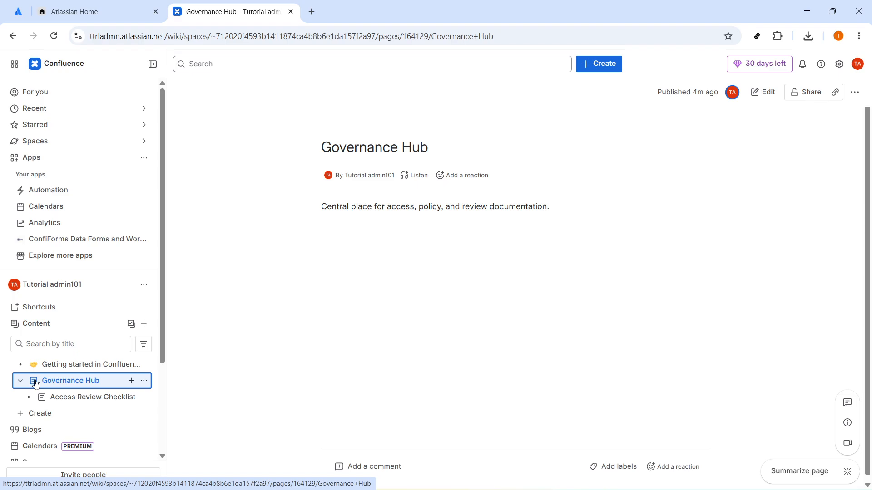
{"action": "left_click", "coordinate": [63, 400]}
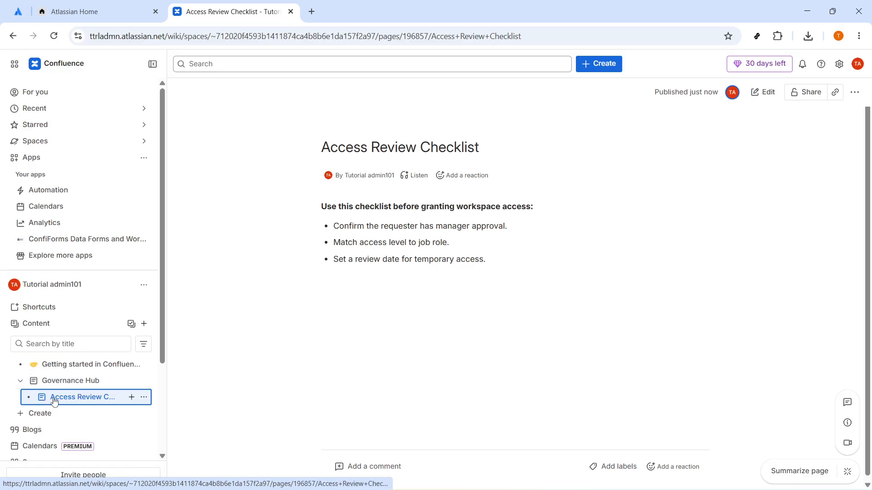
{"action": "triple_click", "coordinate": [393, 148]}
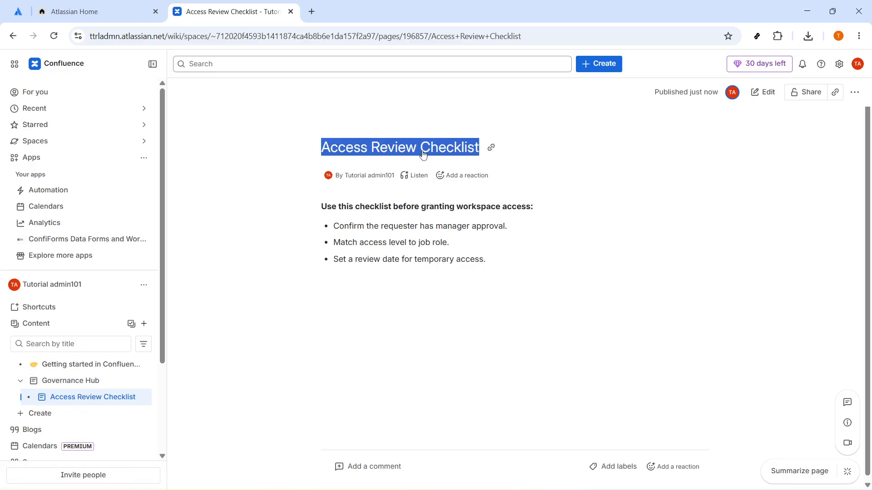
{"action": "left_click", "coordinate": [404, 294]}
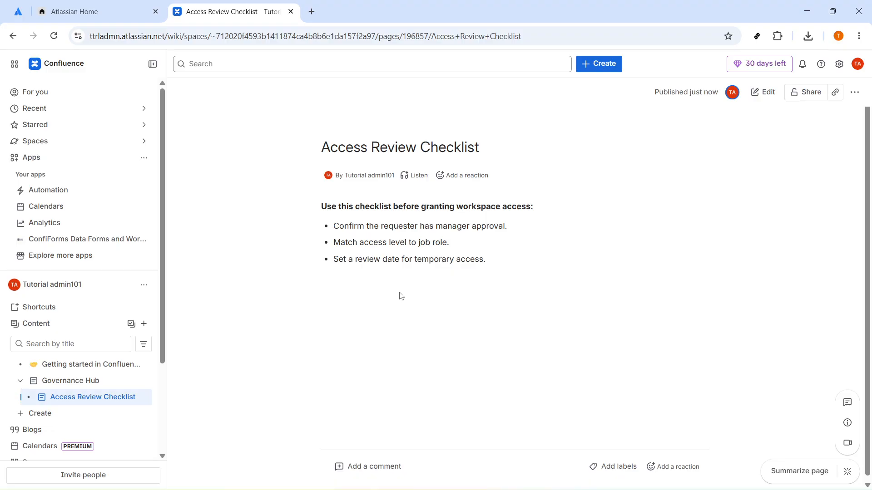
{"action": "left_click", "coordinate": [108, 384]}
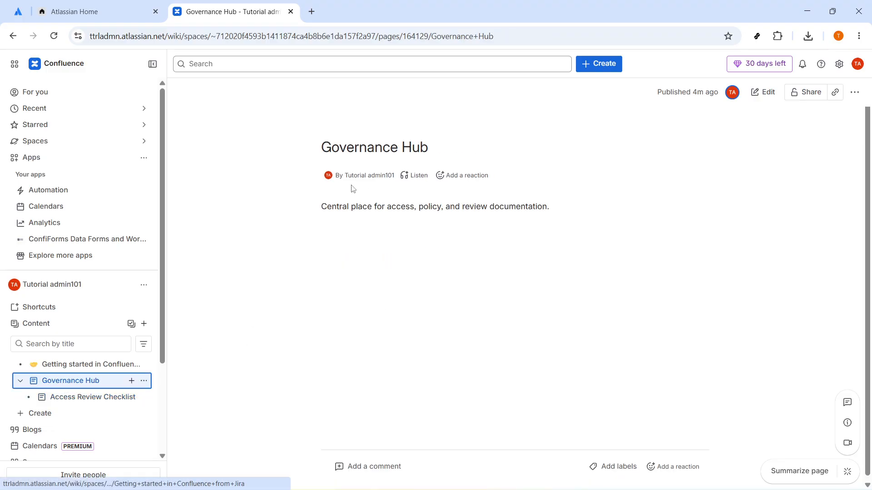
{"action": "left_click", "coordinate": [79, 398]}
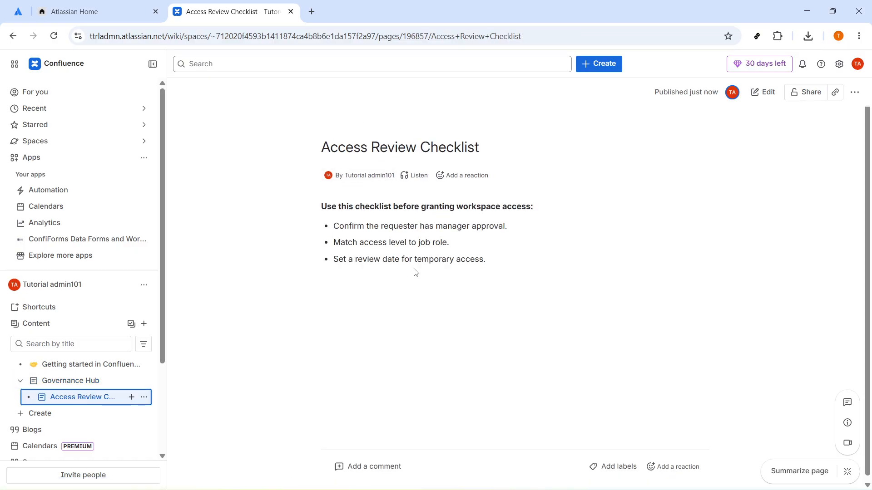